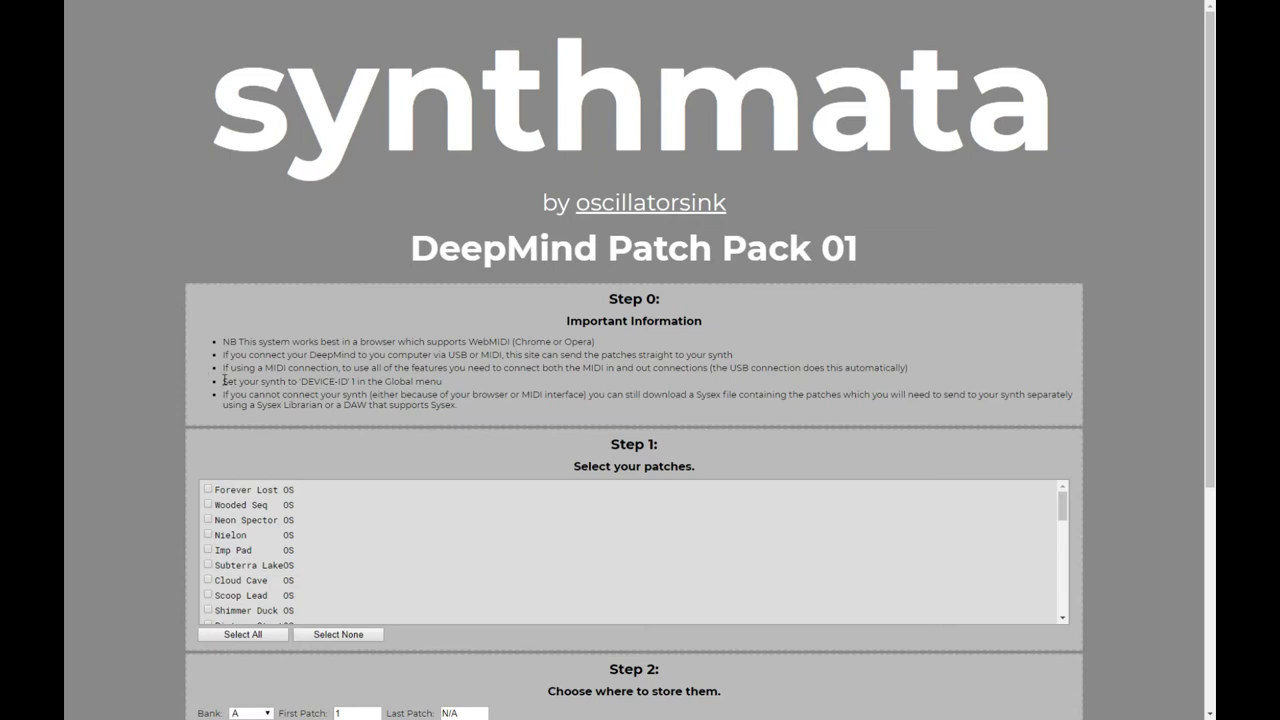
Highlight the device ID instruction, then scroll down to the patch list
drag(226, 381, 460, 387)
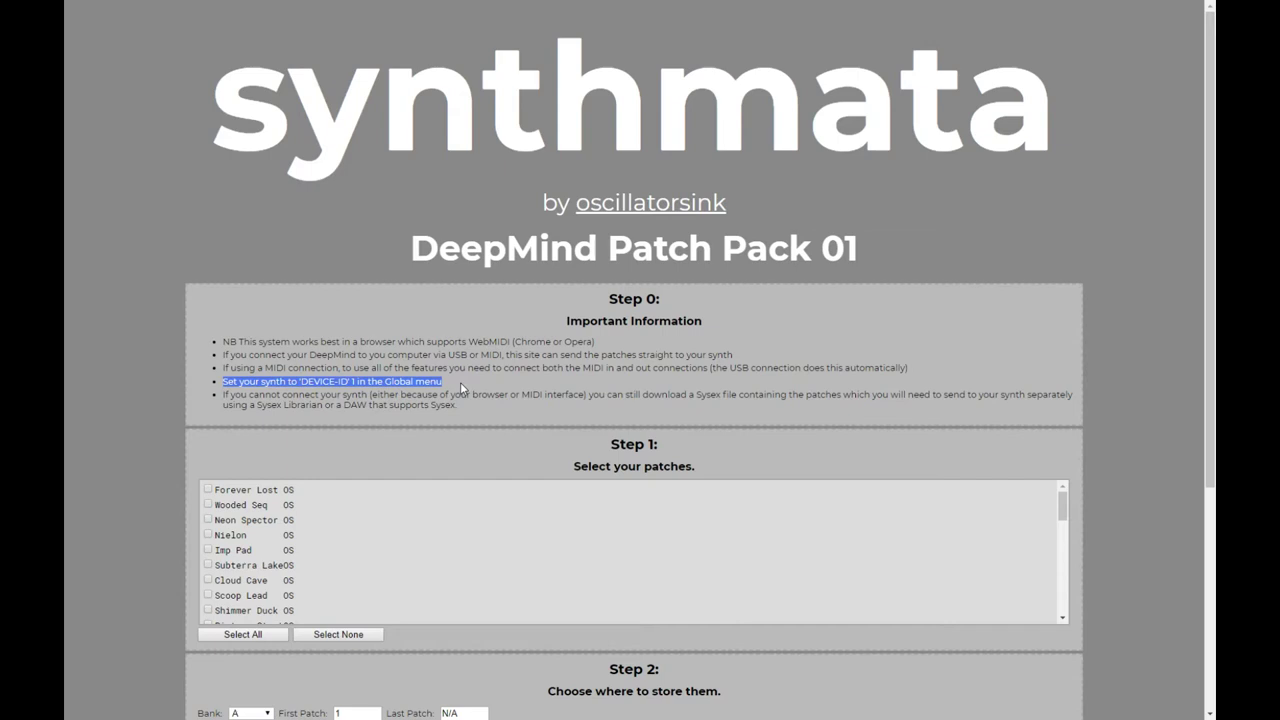
click(450, 385)
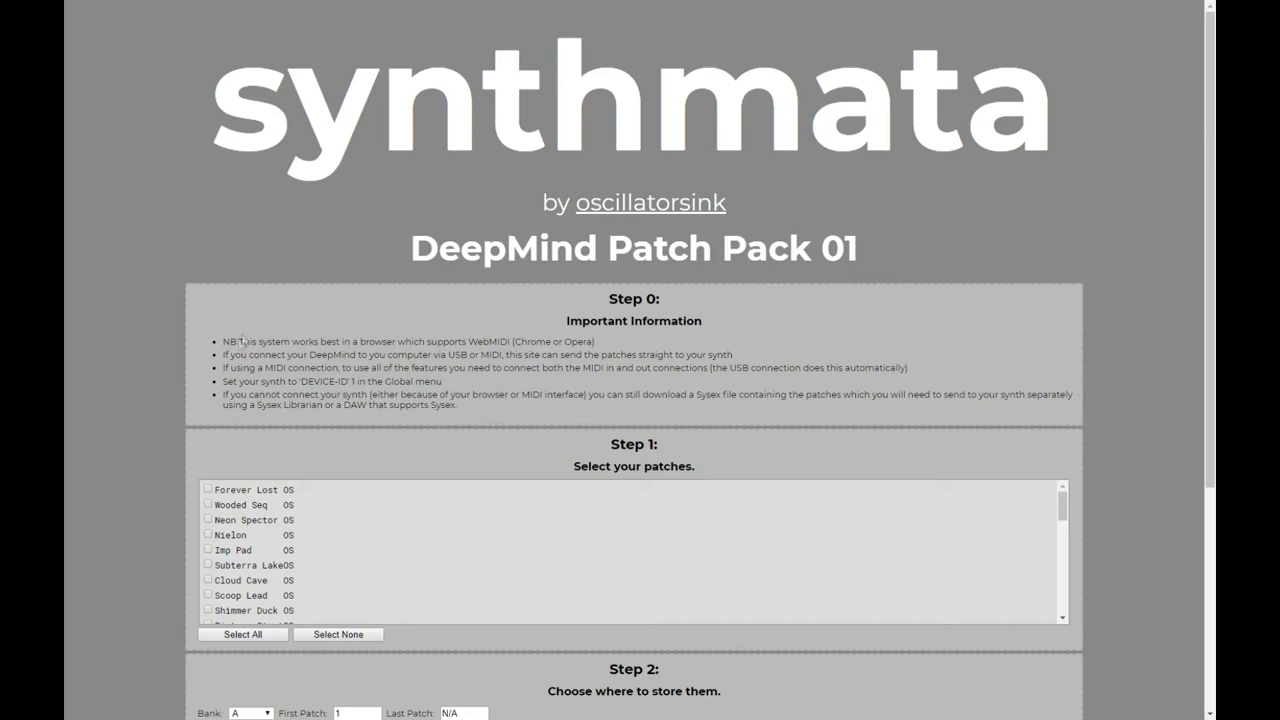
scroll(329, 338, down, 2)
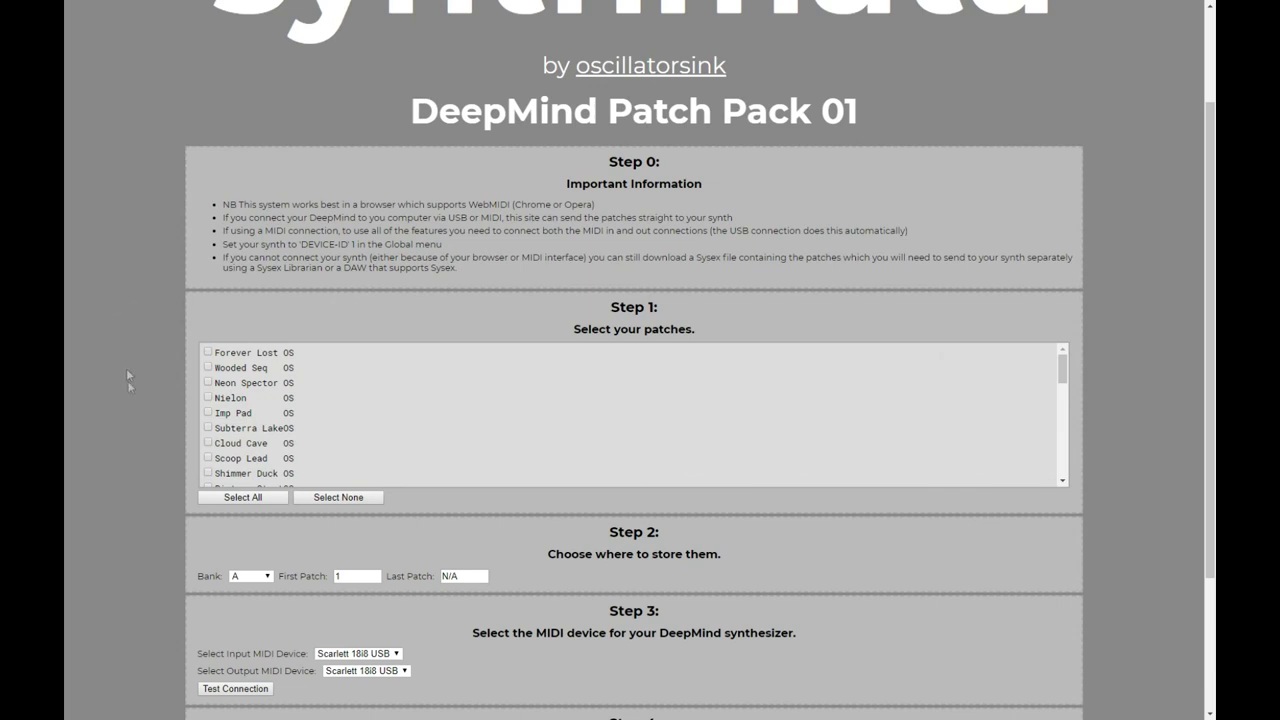
scroll(165, 426, down, 1)
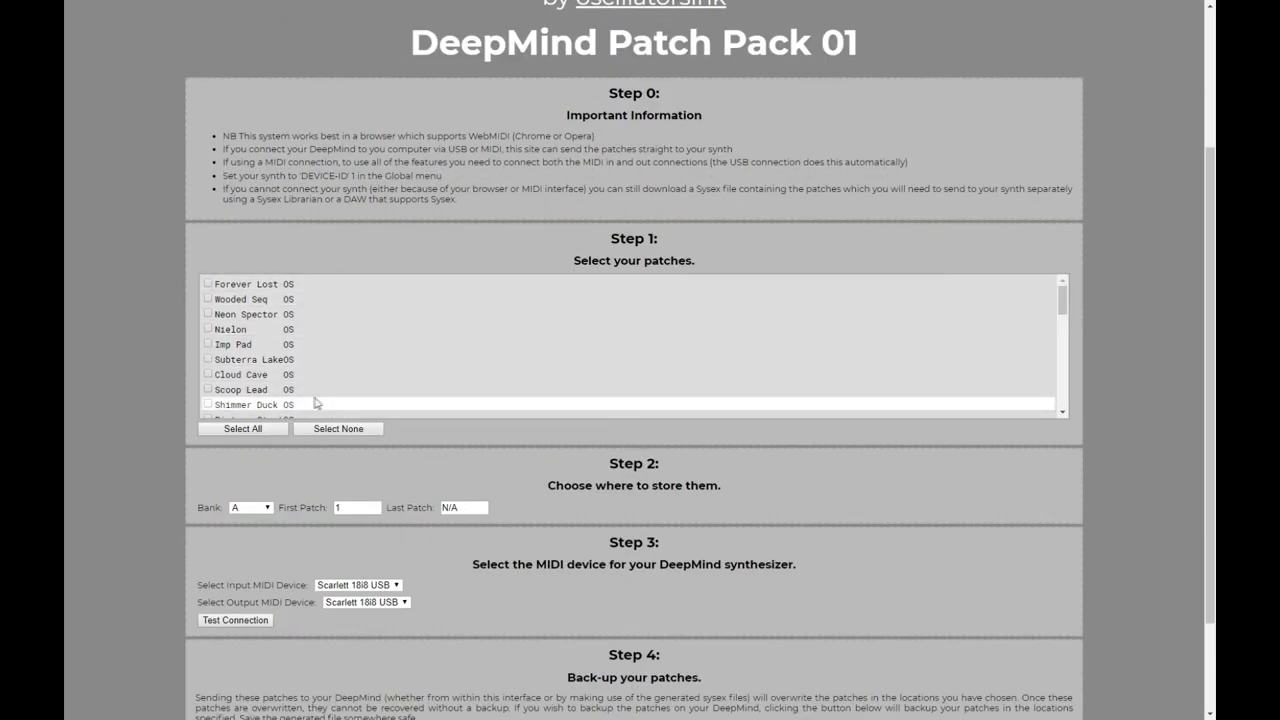
Select all patches, then untick Subterra Lake and Scoop Lead so the range ends at 38
click(251, 428)
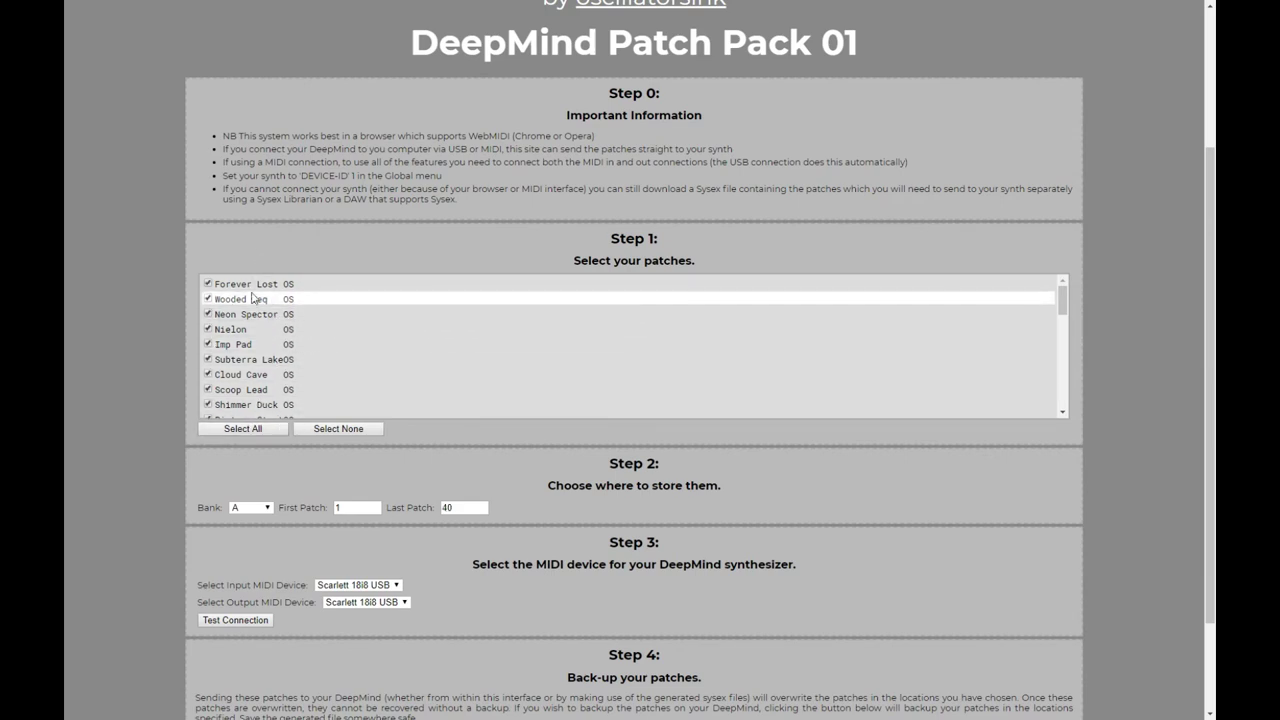
click(246, 360)
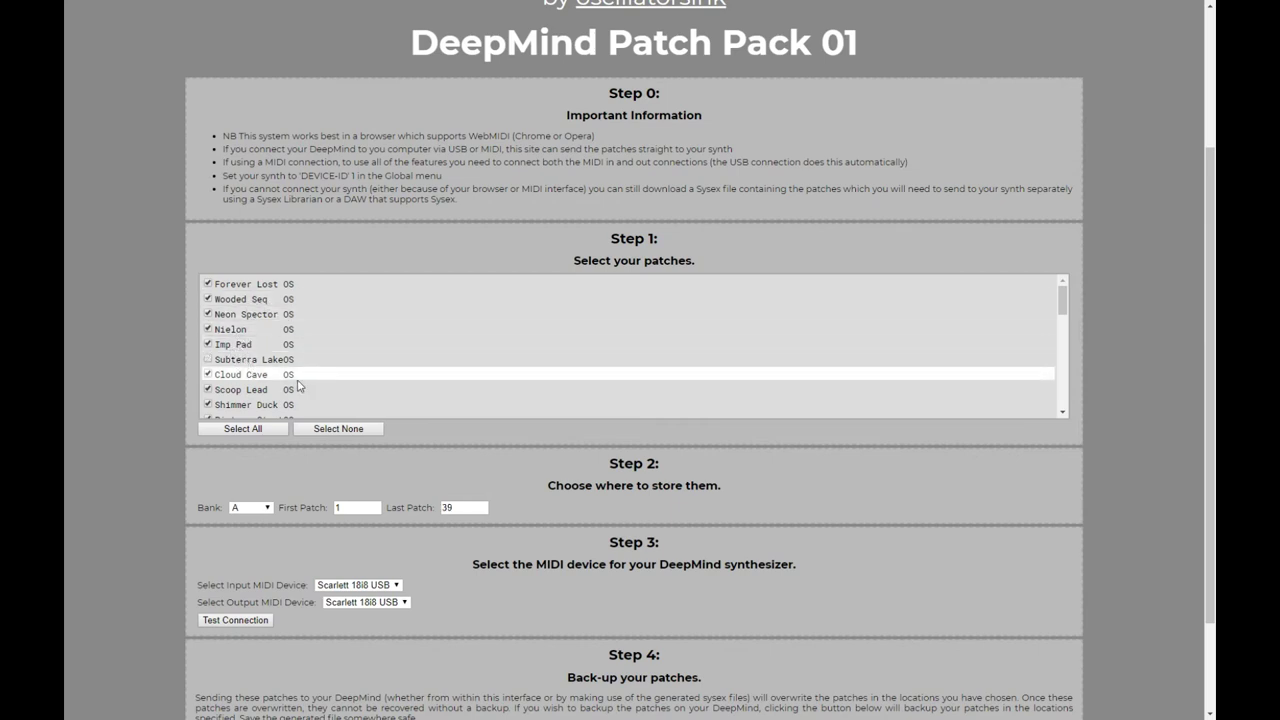
click(250, 391)
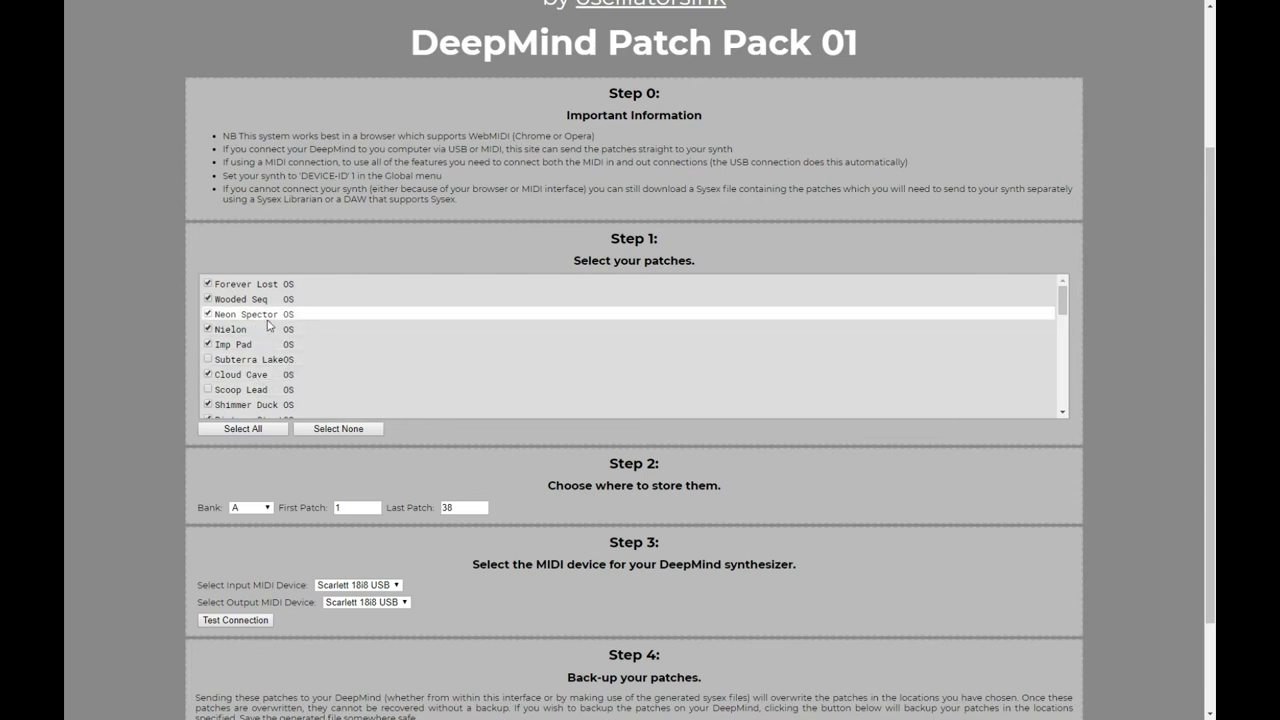
scroll(268, 324, down, 3)
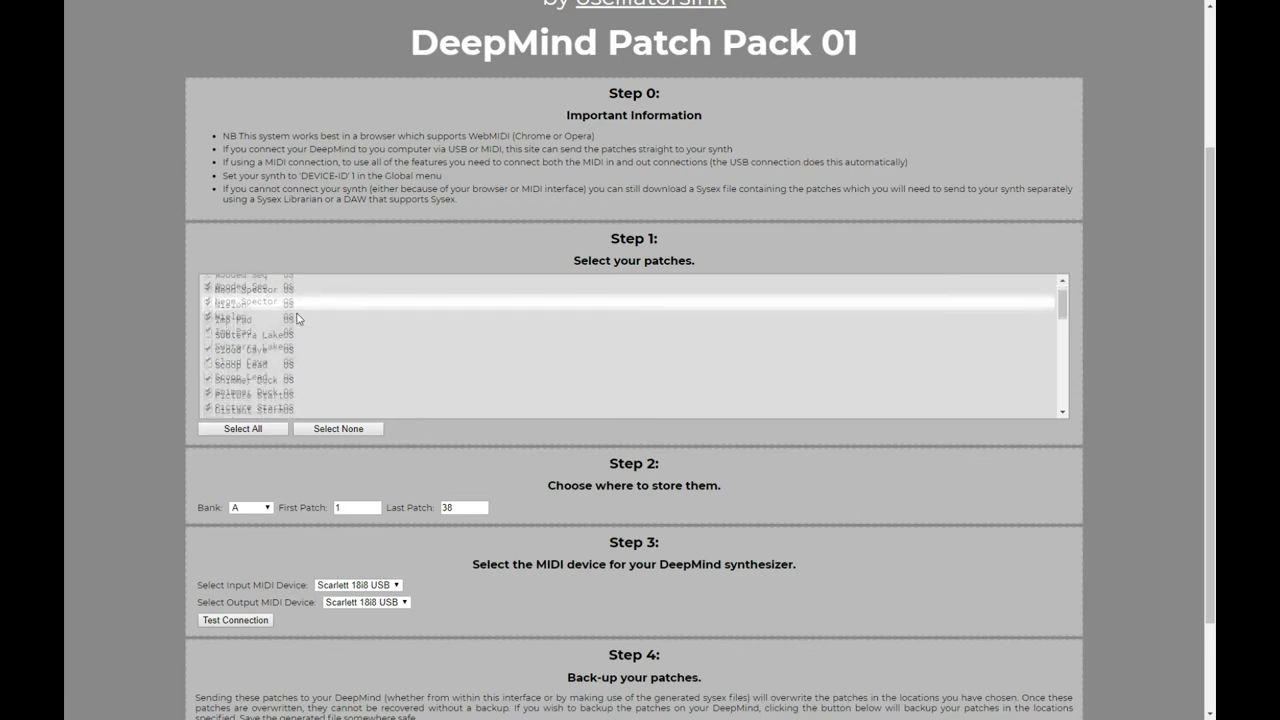
scroll(259, 490, down, 2)
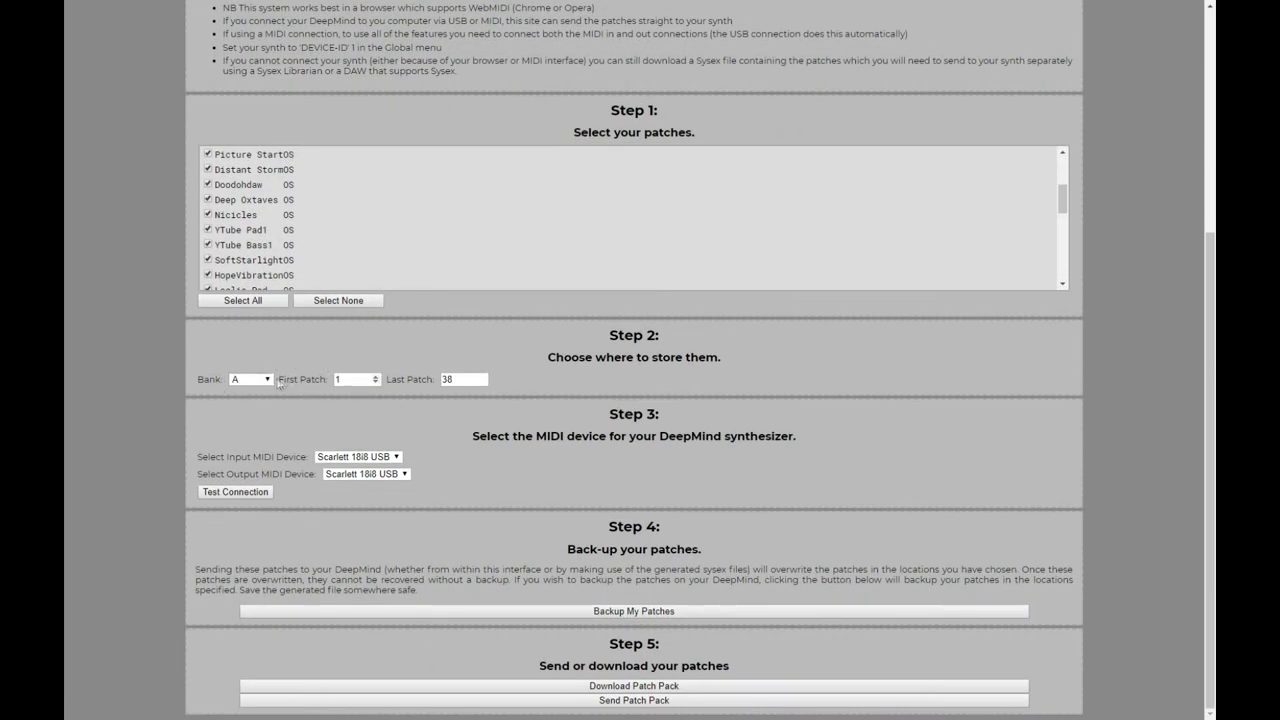
click(263, 380)
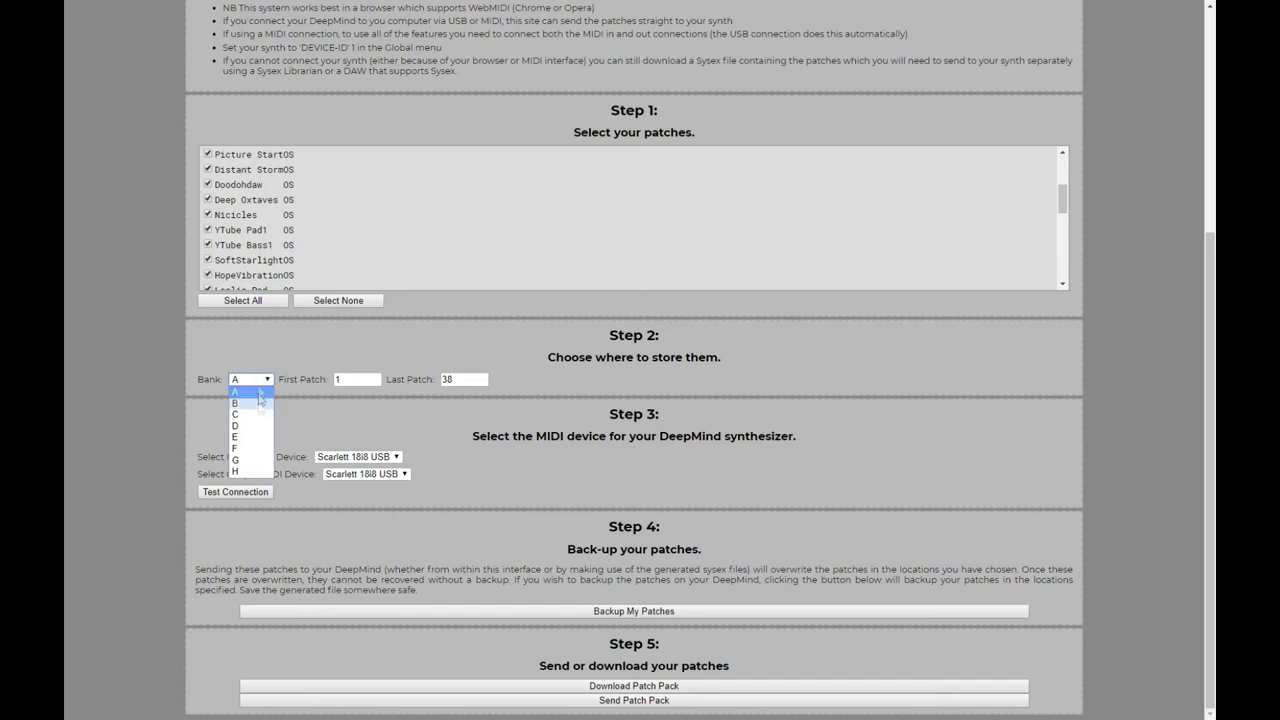
Choose bank H and set the first patch slot to 4, covering slots 4–41
click(254, 472)
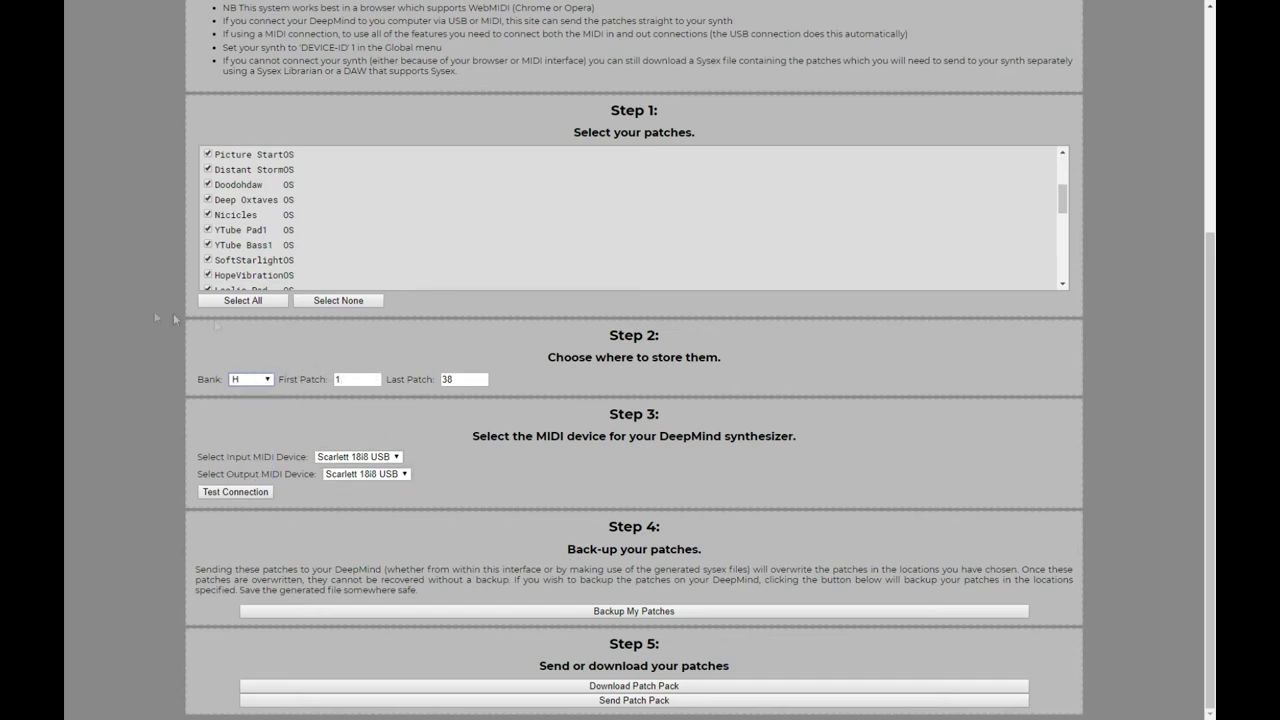
click(377, 377)
click(377, 377)
click(377, 377)
Set DeepMind6 as both input and output MIDI device and test the connection
click(395, 458)
click(345, 484)
click(365, 474)
click(340, 499)
click(245, 496)
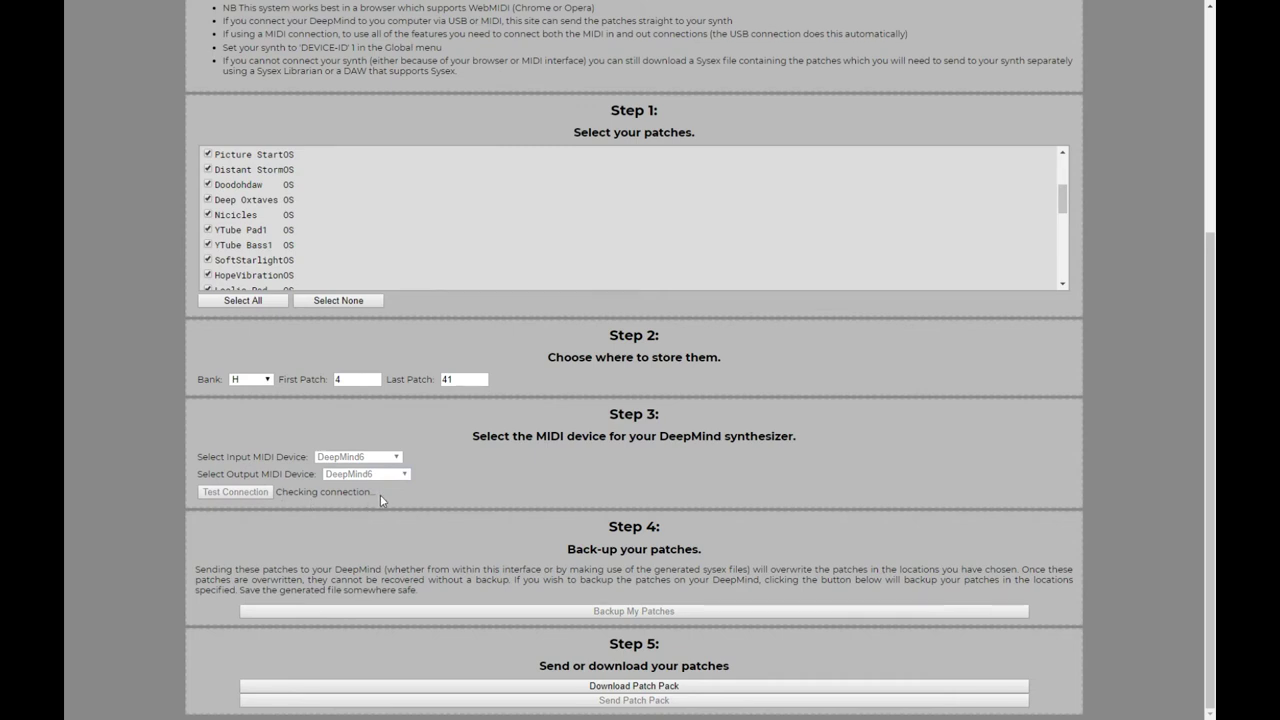
Switch both input and output MIDI devices to Scarlett 18i8 USB
click(358, 456)
click(362, 468)
click(366, 474)
click(365, 486)
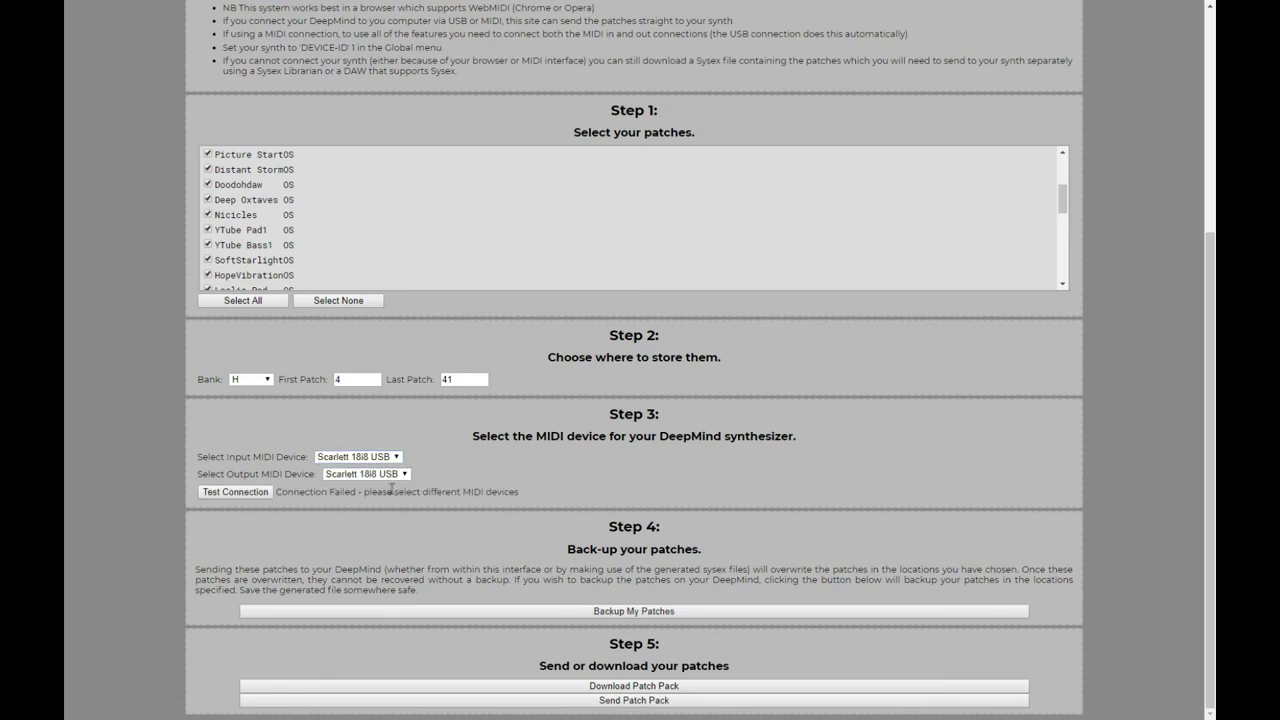
click(396, 457)
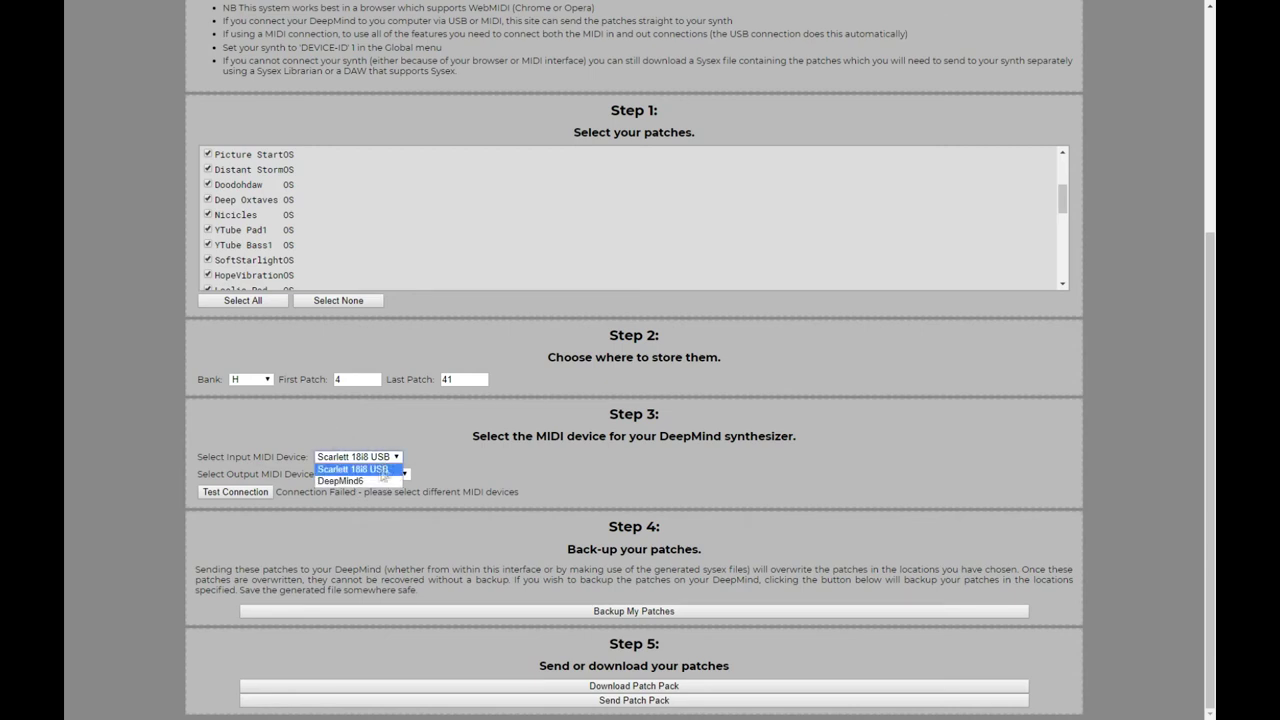
Switch the input and output MIDI devices back to DeepMind6
click(378, 483)
click(384, 474)
click(380, 498)
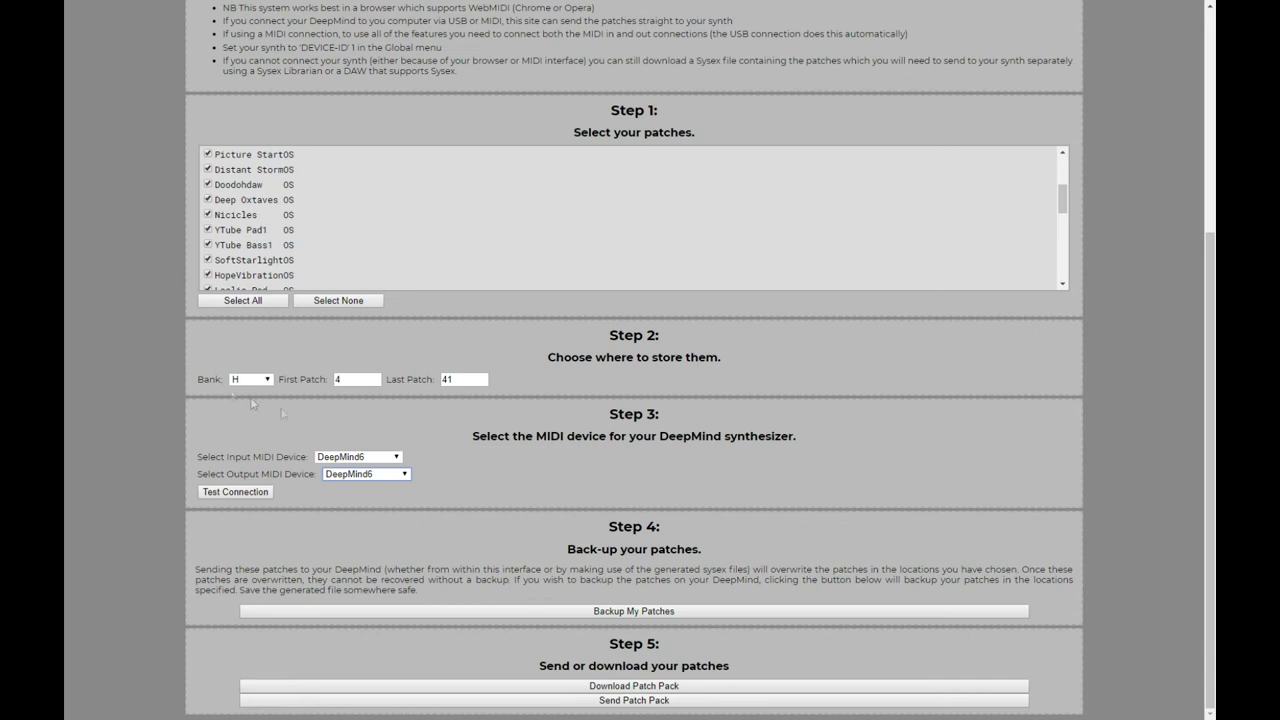
Save the synth's bank H patches 4–41 to a deepmind_backup sysex file
click(586, 614)
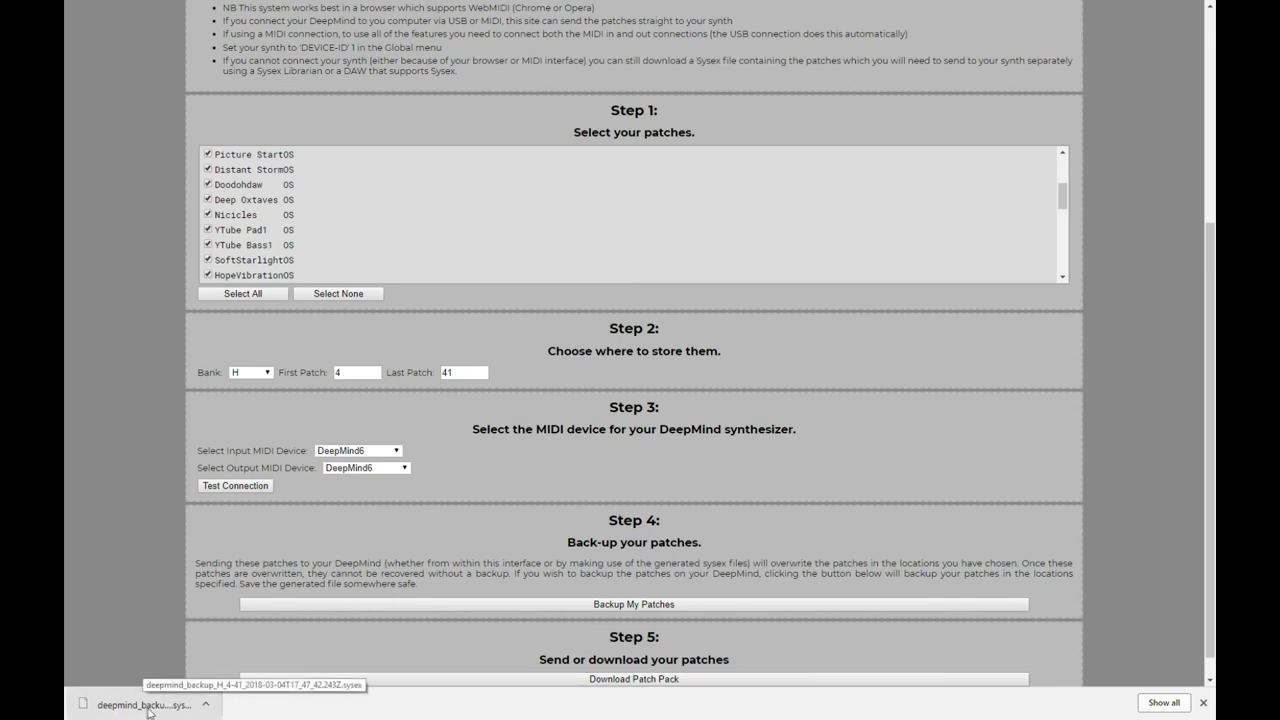
click(155, 710)
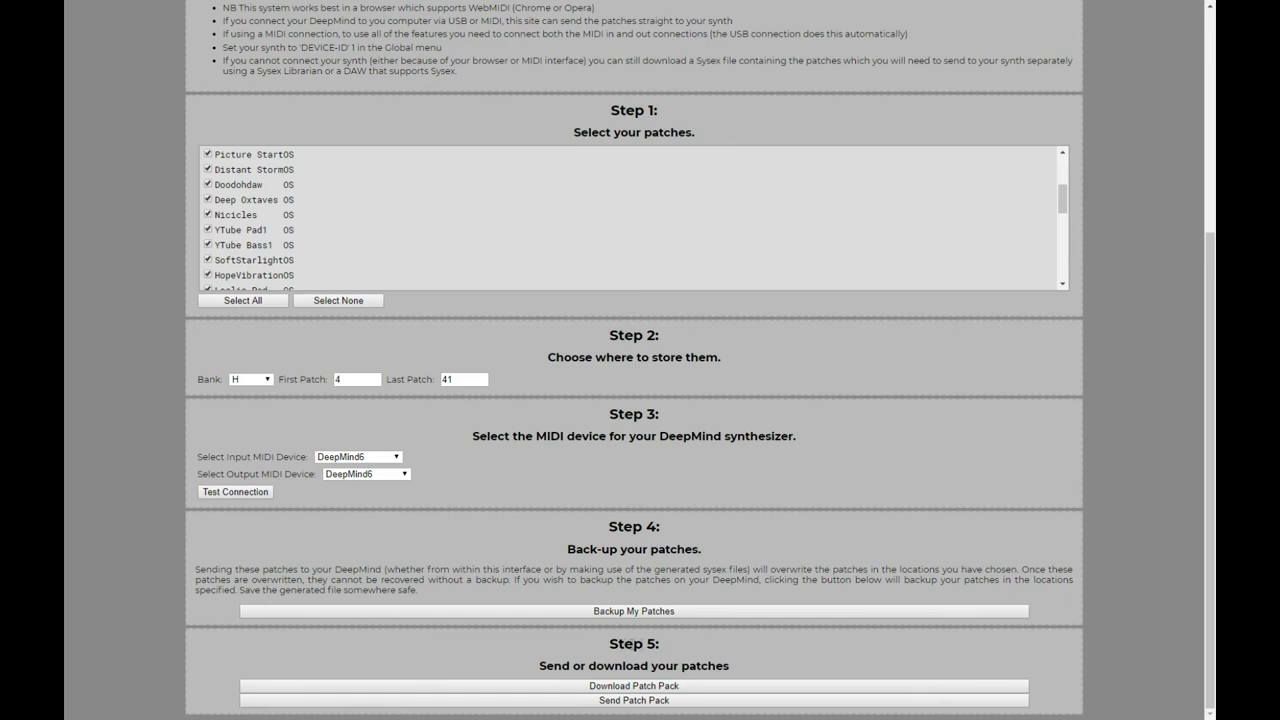
click(610, 699)
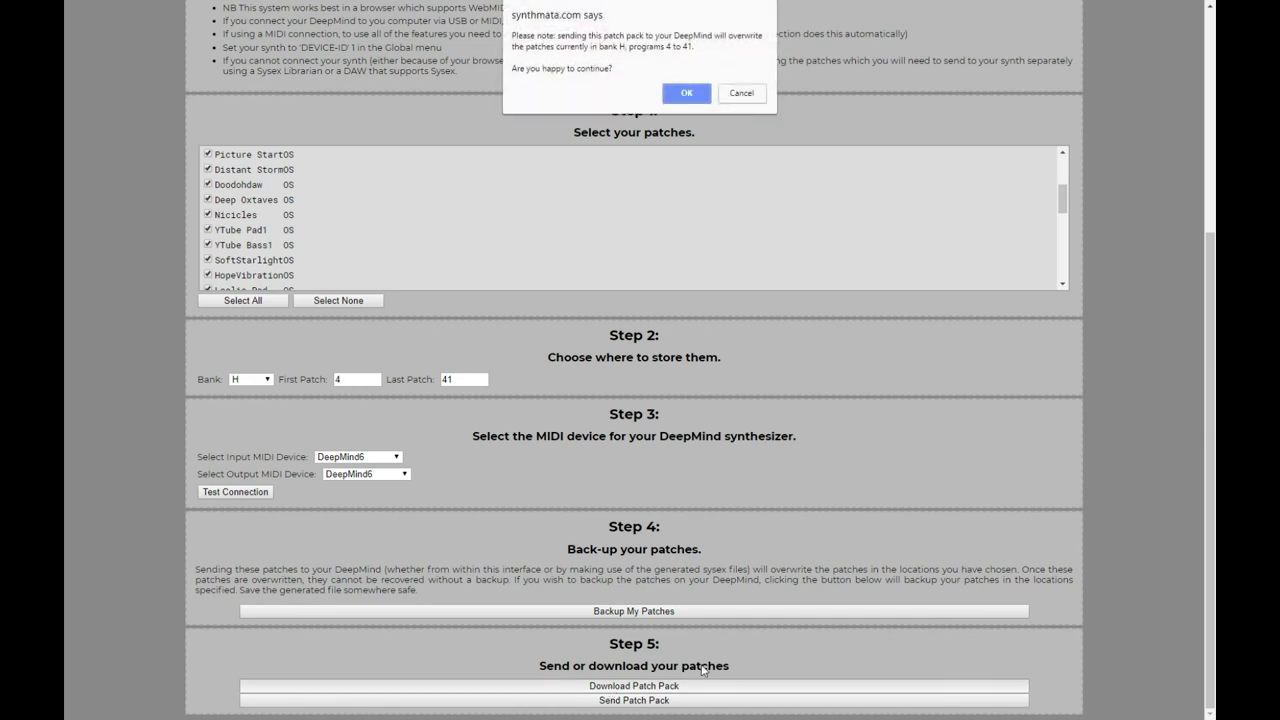
Accept the overwrite warning and save the deepmind_patch sysex file
click(686, 93)
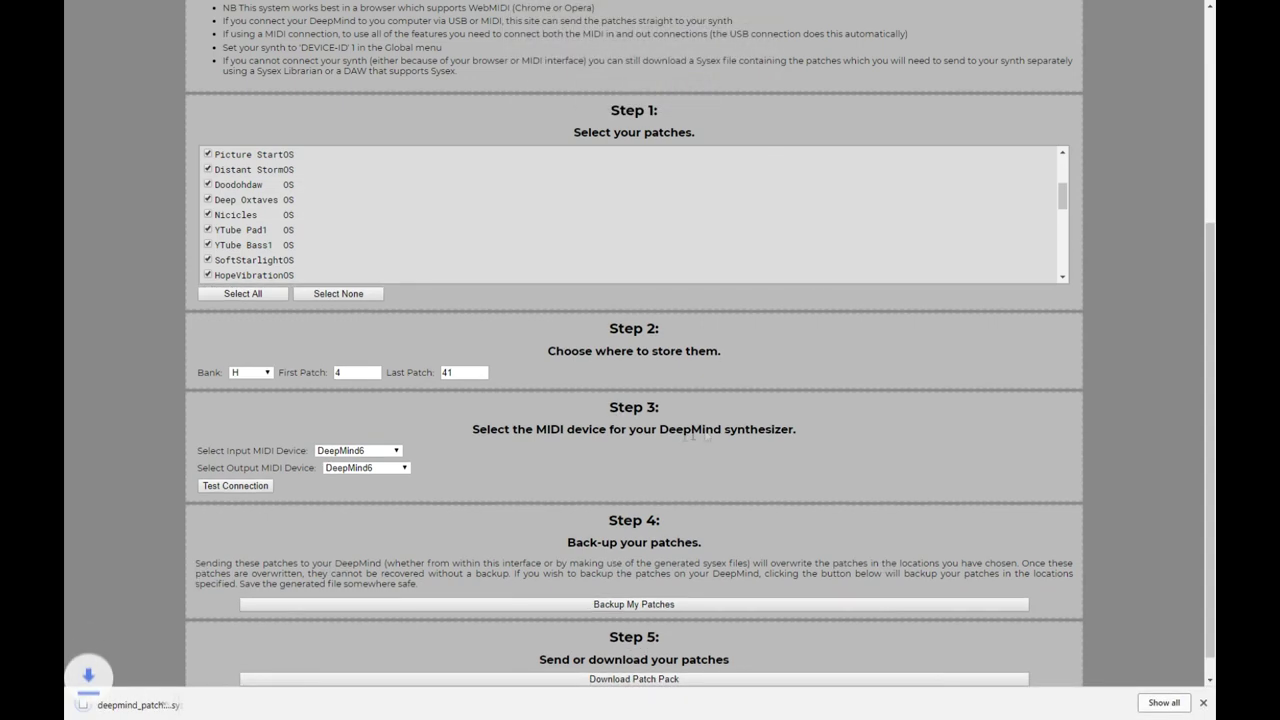
click(190, 705)
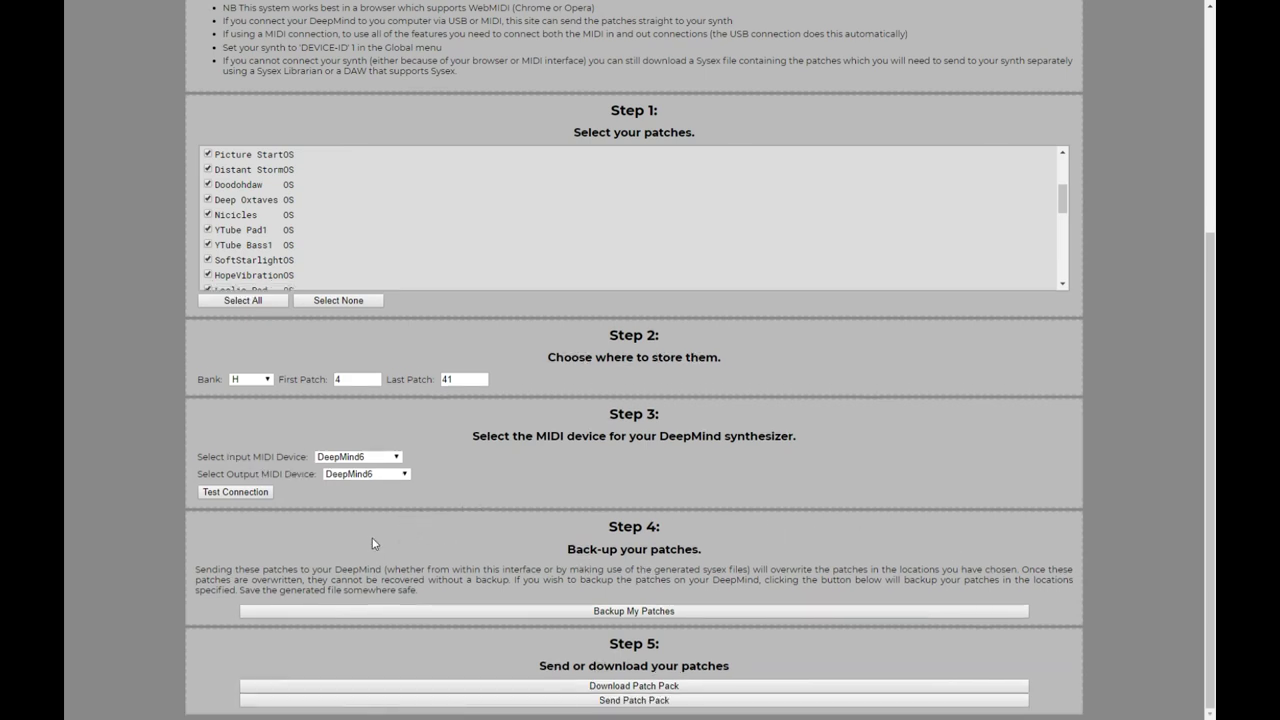
click(559, 703)
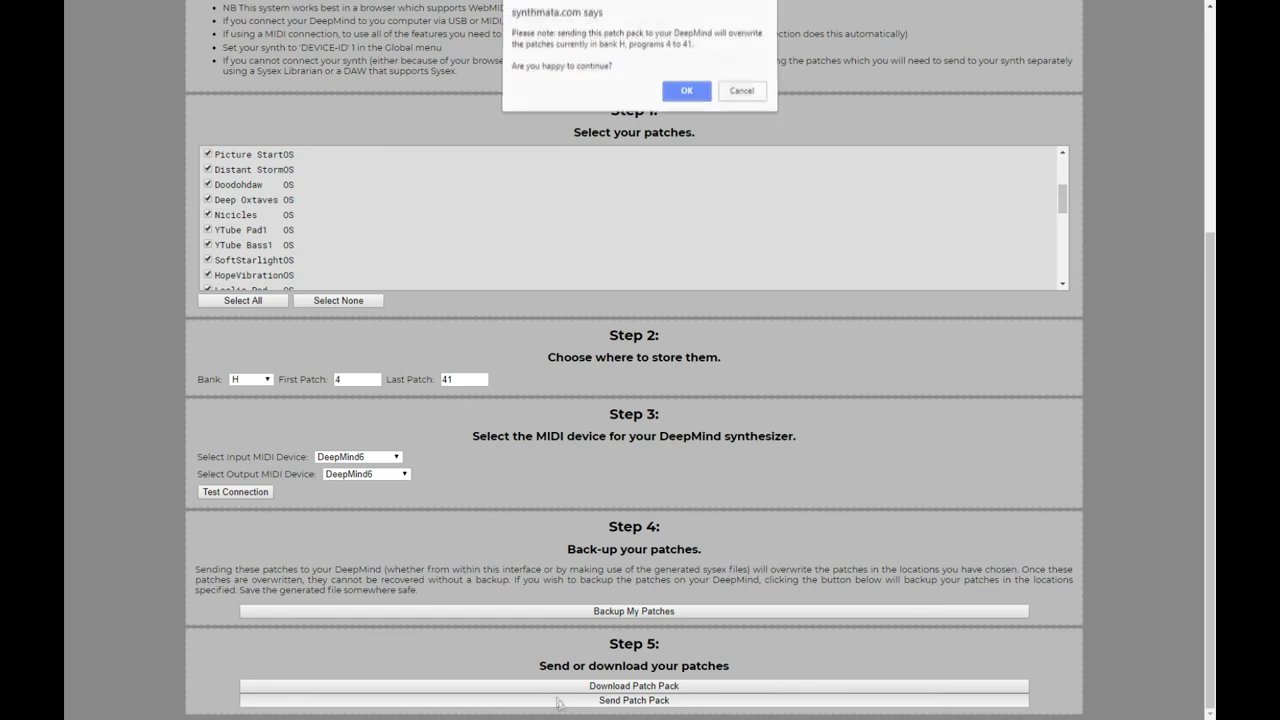
Accept the warning to overwrite bank H programs 4–41 with the patch pack
click(688, 92)
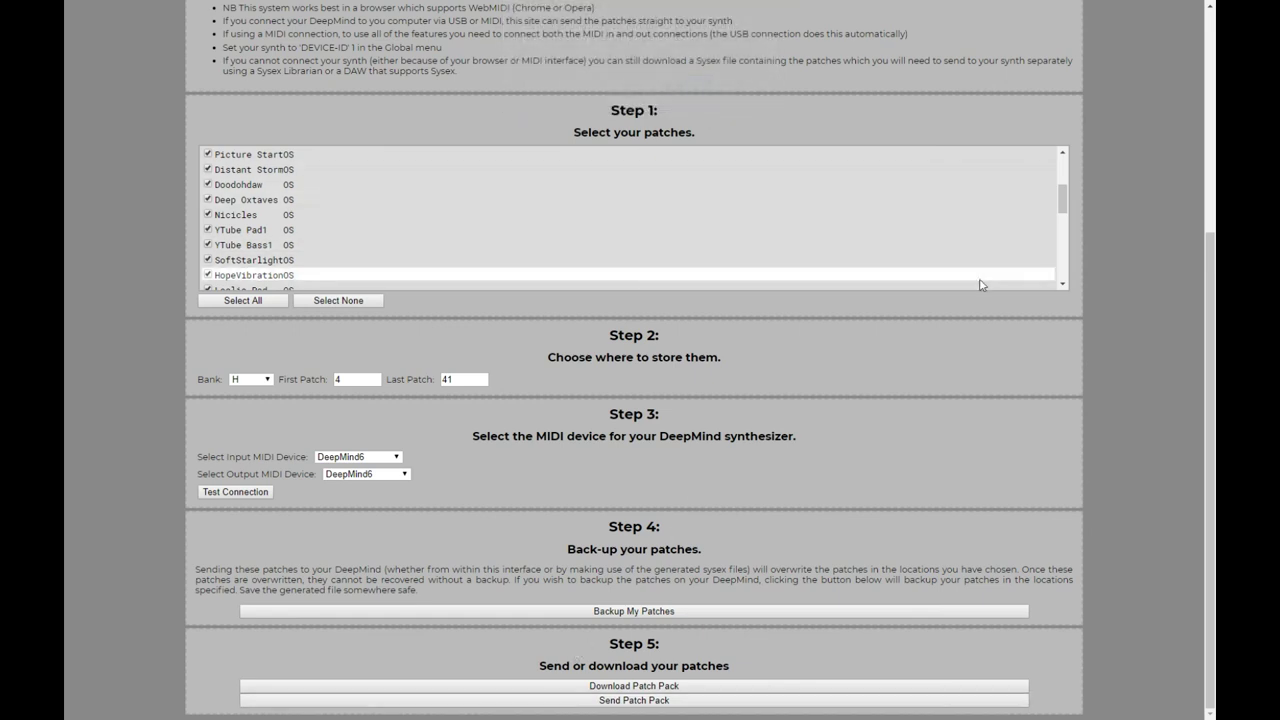